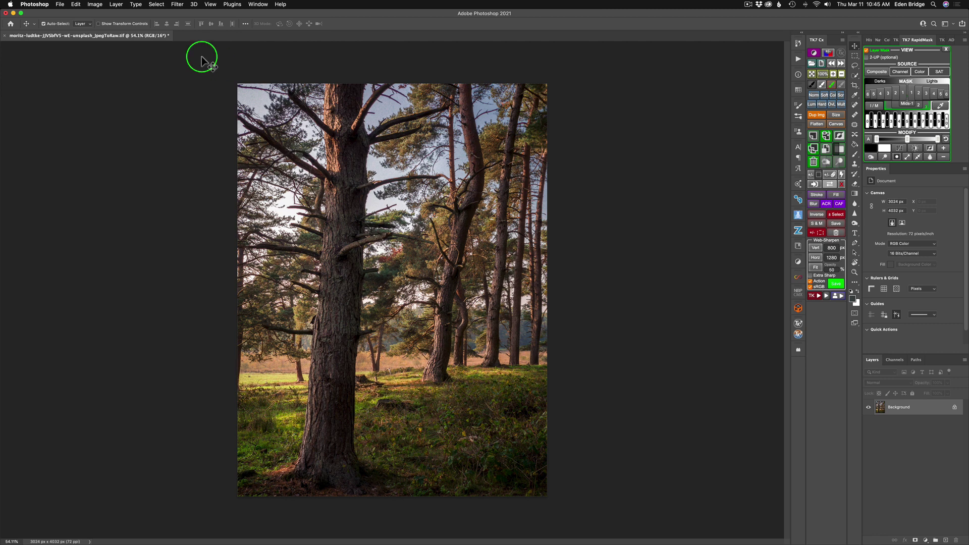
Launch Color Efex Pro 4 from the Nik Collection filter menu and apply Detail Extractor
{"action": "left_click", "coordinate": [178, 5]}
{"action": "mouse_move", "coordinate": [227, 199]}
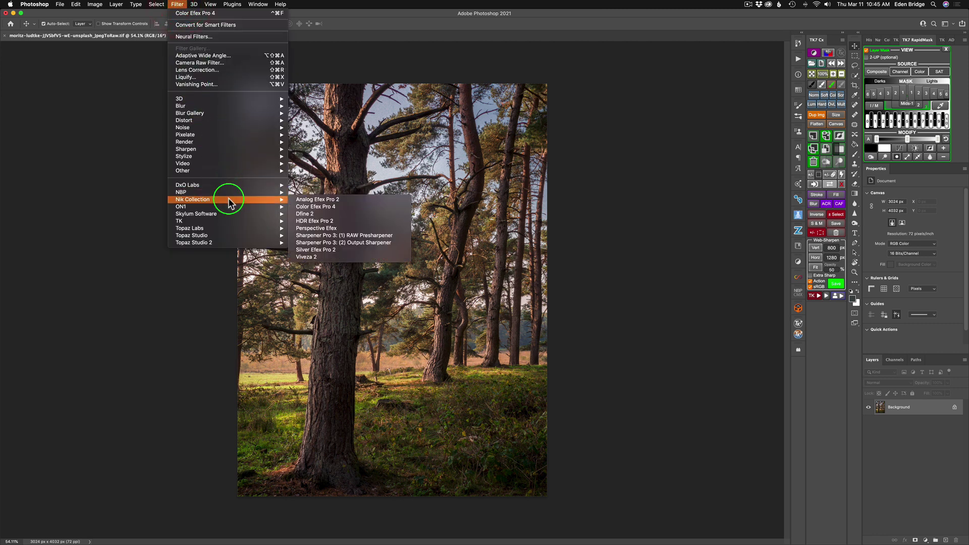
{"action": "left_click", "coordinate": [316, 207]}
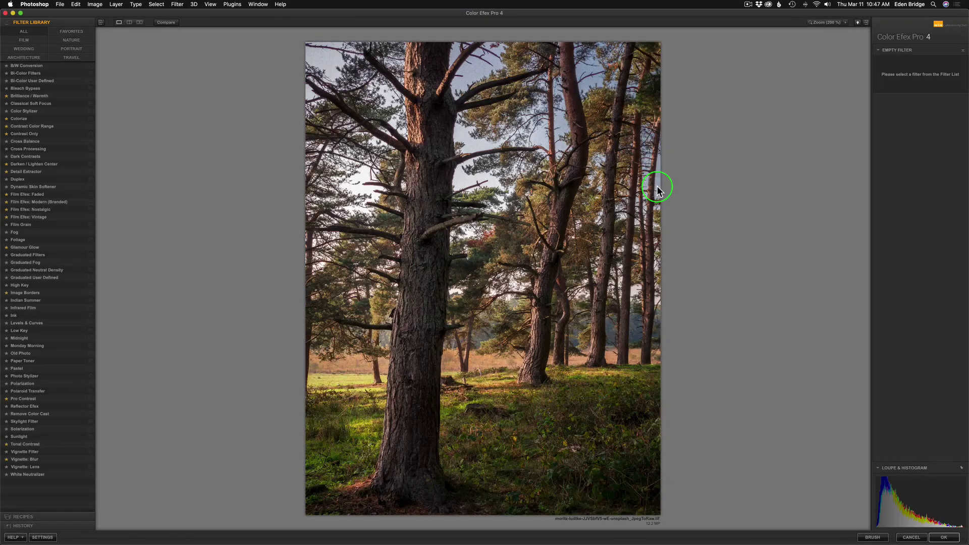
{"action": "left_click", "coordinate": [30, 172]}
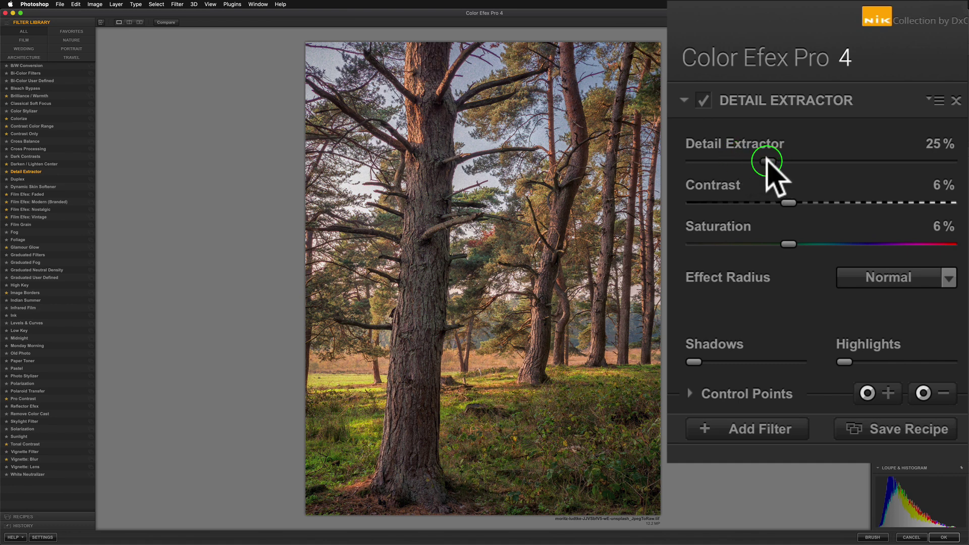
Raise the Detail Extractor strength to 37% and compare it against the original photo
{"action": "left_click_drag", "start_coordinate": [768, 161], "coordinate": [803, 166]}
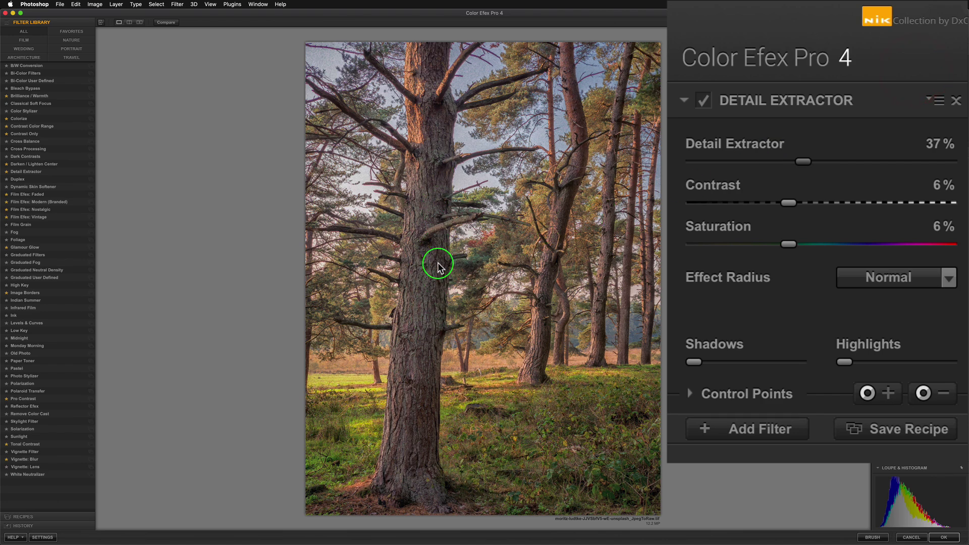
{"action": "left_click", "coordinate": [170, 28]}
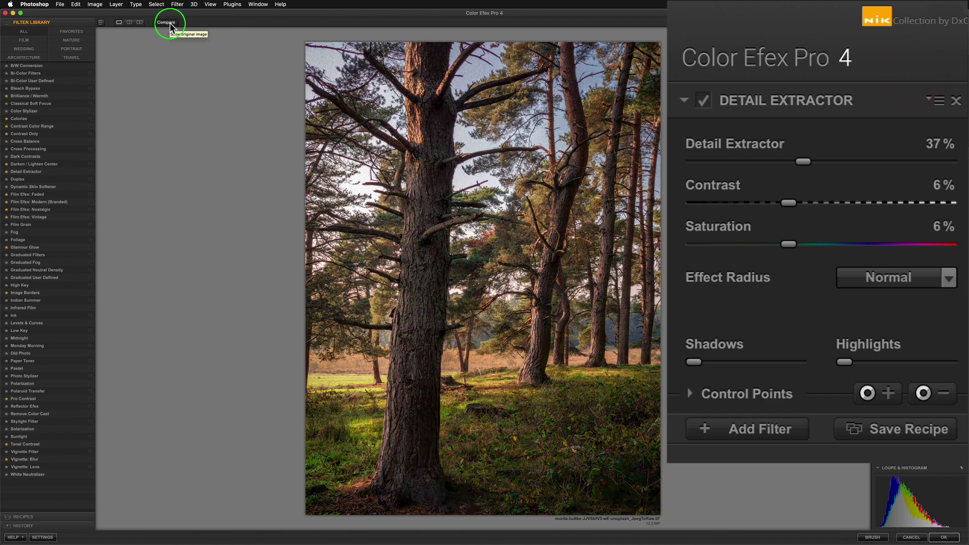
{"action": "left_click", "coordinate": [170, 28]}
{"action": "left_click", "coordinate": [170, 27]}
{"action": "left_click", "coordinate": [170, 28]}
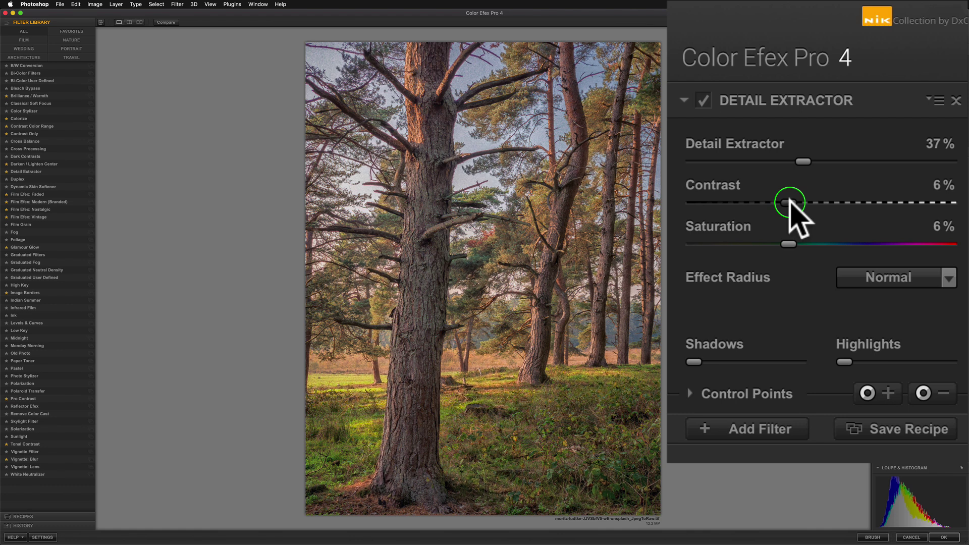
Push the Detail Extractor Contrast from 6% to 45% and flip between original and processed views
{"action": "left_click_drag", "start_coordinate": [791, 202], "coordinate": [829, 203]}
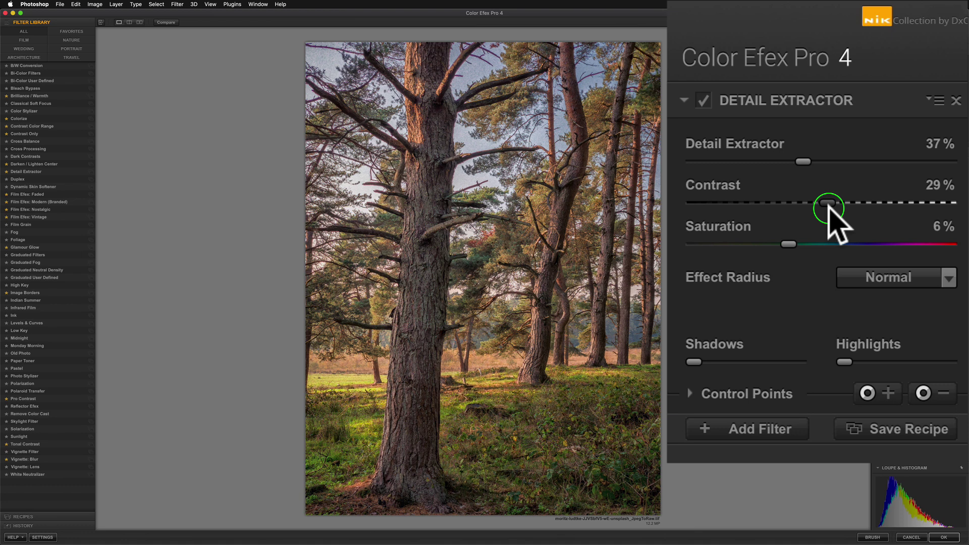
{"action": "left_click_drag", "start_coordinate": [828, 203], "coordinate": [843, 205]}
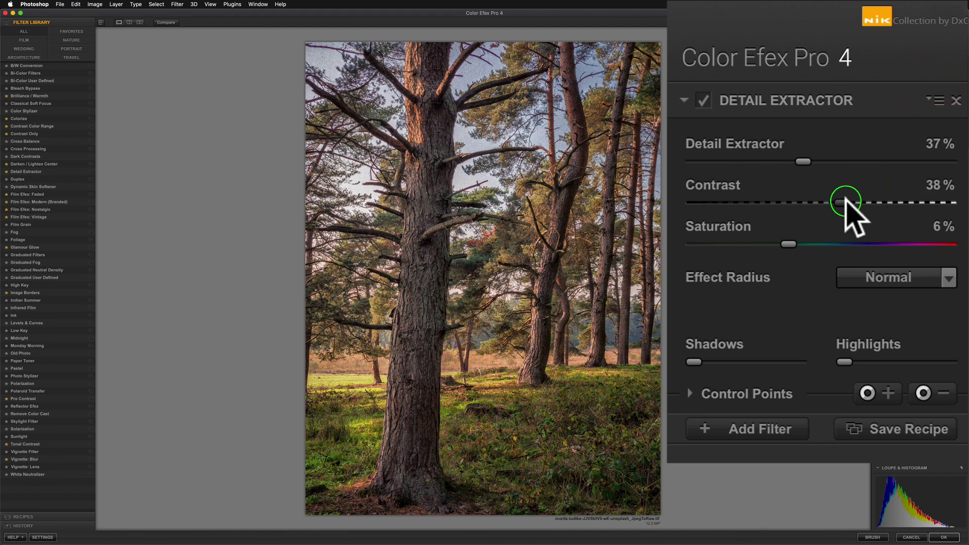
{"action": "left_click_drag", "start_coordinate": [842, 202], "coordinate": [859, 204]}
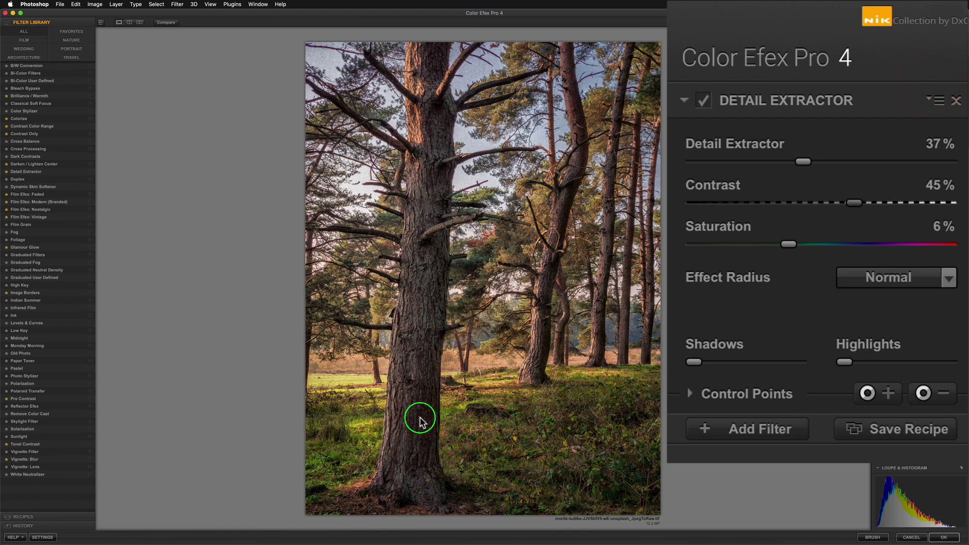
{"action": "left_click", "coordinate": [171, 26]}
{"action": "left_click", "coordinate": [171, 25]}
{"action": "left_click", "coordinate": [172, 25]}
{"action": "left_click", "coordinate": [171, 25]}
{"action": "left_click", "coordinate": [171, 25]}
{"action": "left_click", "coordinate": [171, 26]}
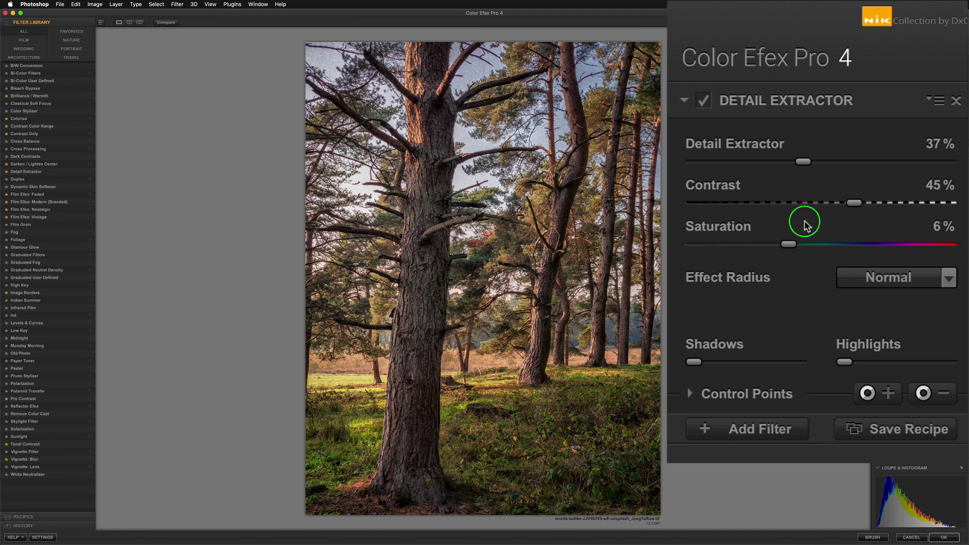
Brighten the Detail Extractor Shadows to 61%
{"action": "mouse_move", "coordinate": [696, 364]}
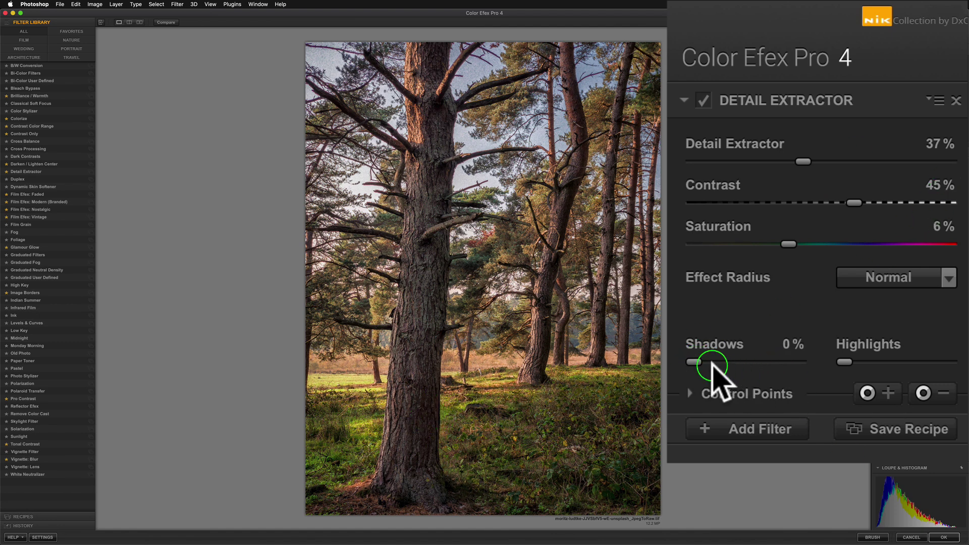
{"action": "mouse_move", "coordinate": [695, 362]}
{"action": "left_mouse_down"}
{"action": "mouse_move", "coordinate": [759, 364]}
{"action": "mouse_move", "coordinate": [685, 363]}
{"action": "left_mouse_up"}
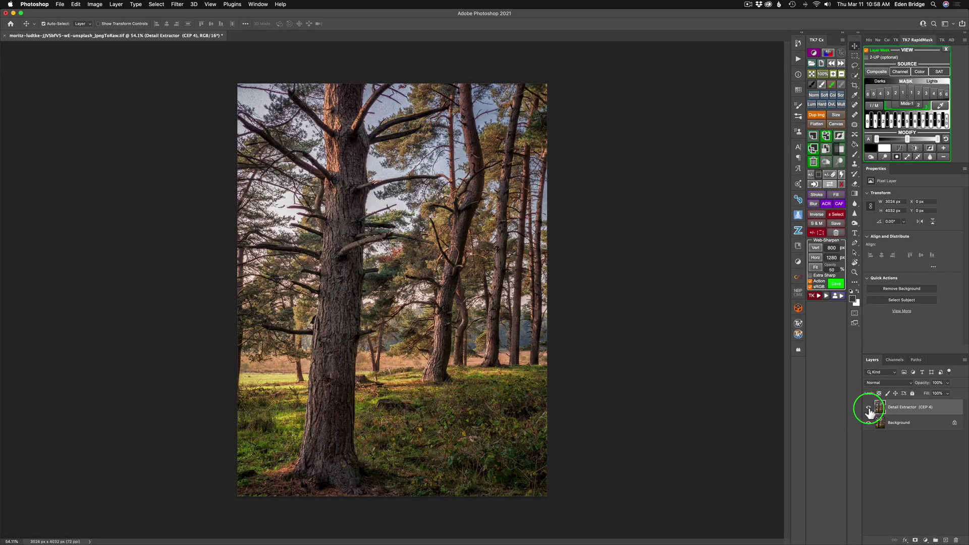
{"action": "left_click", "coordinate": [869, 407]}
{"action": "left_click", "coordinate": [868, 407]}
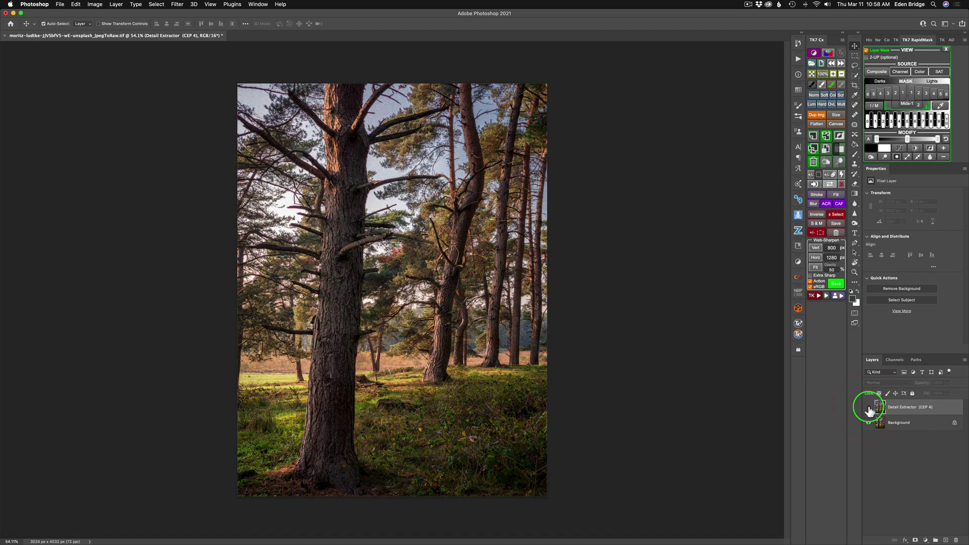
{"action": "left_click", "coordinate": [869, 408]}
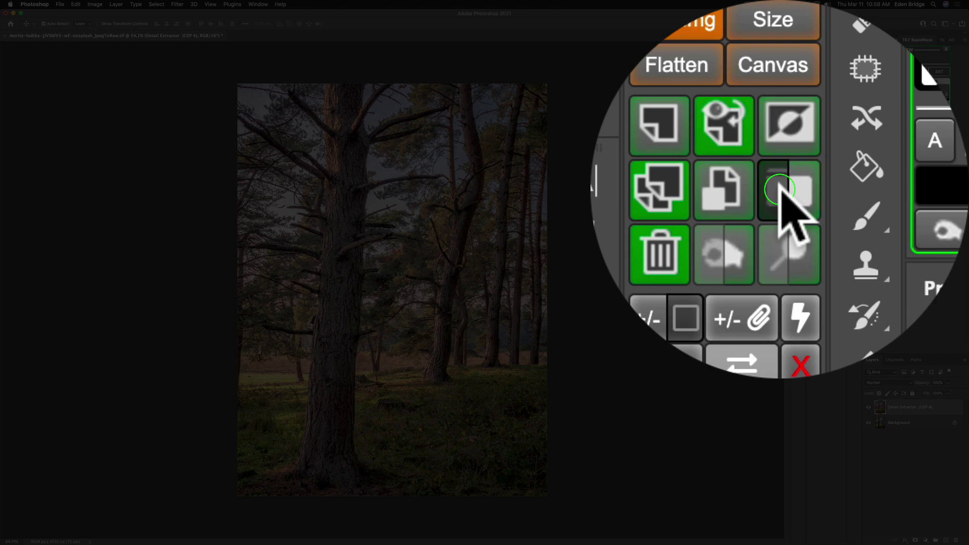
Group the Detail Extractor layer into 'Group 1' with a black hide-all mask using TK7
{"action": "left_click", "coordinate": [839, 149]}
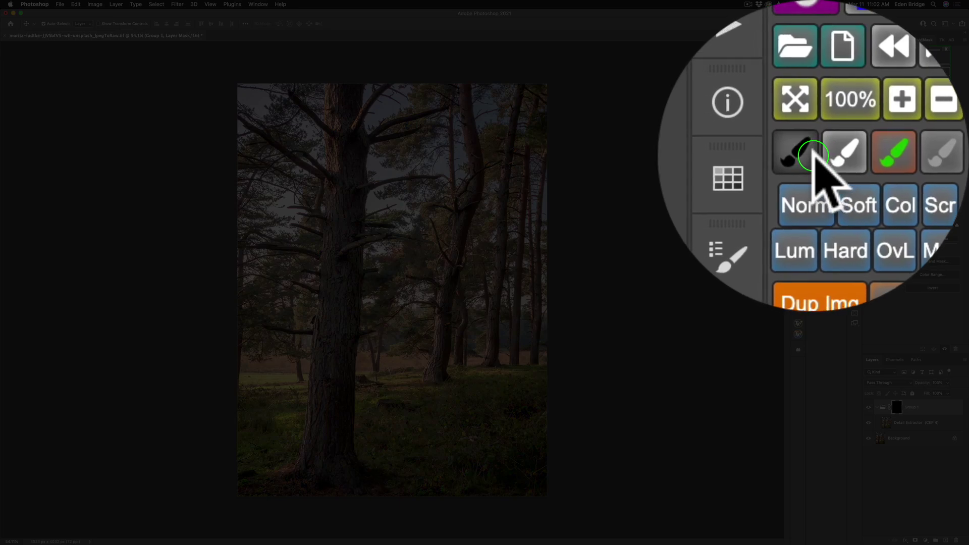
Switch to a white brush sized to about 387 px
{"action": "left_click", "coordinate": [833, 151]}
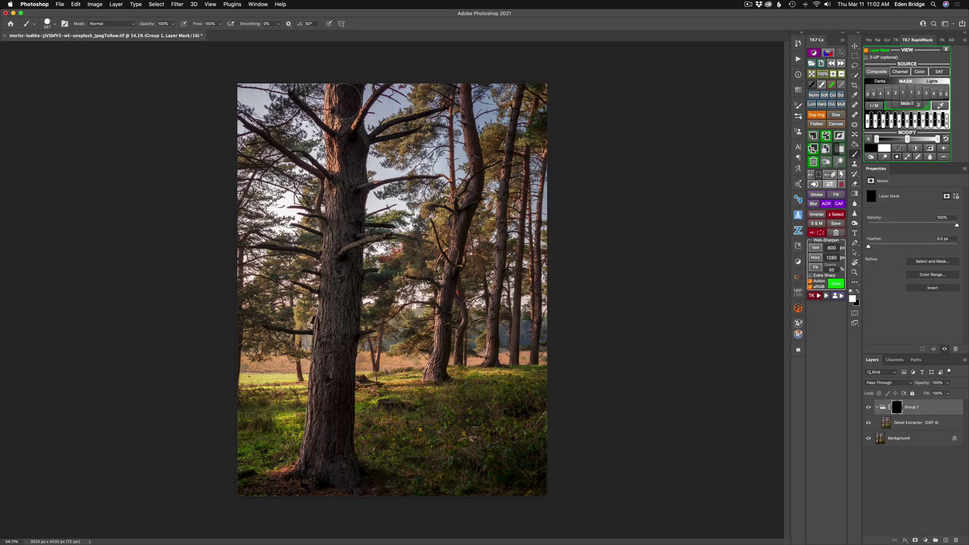
{"action": "left_click_drag", "start_coordinate": [338, 99], "coordinate": [342, 101]}
{"action": "left_click_drag", "start_coordinate": [346, 100], "coordinate": [341, 100]}
Paint white down the big foreground trunk on Group 1's mask, then shrink the brush to 175
{"action": "left_click", "coordinate": [346, 222], "text": "shift"}
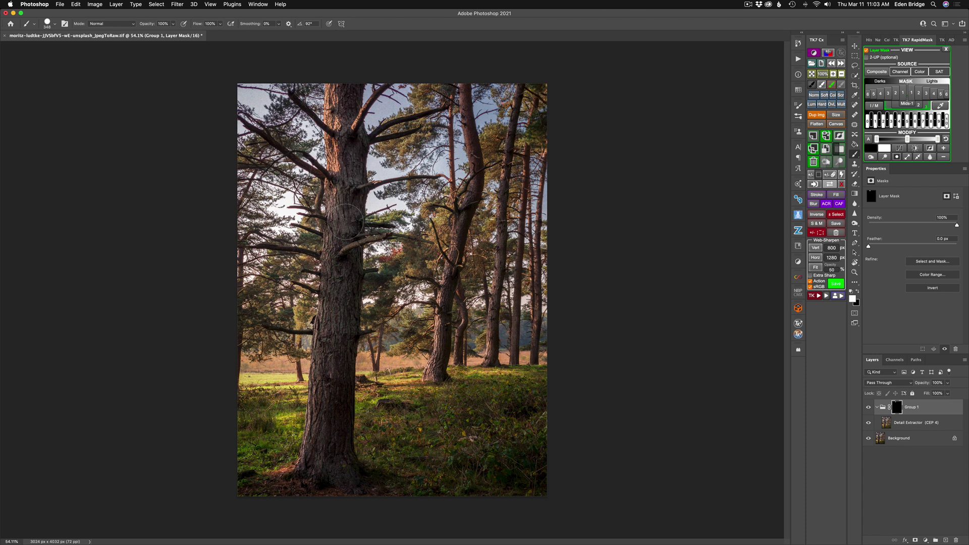
{"action": "left_click", "coordinate": [340, 288], "text": "shift"}
{"action": "left_click", "coordinate": [326, 385], "text": "shift"}
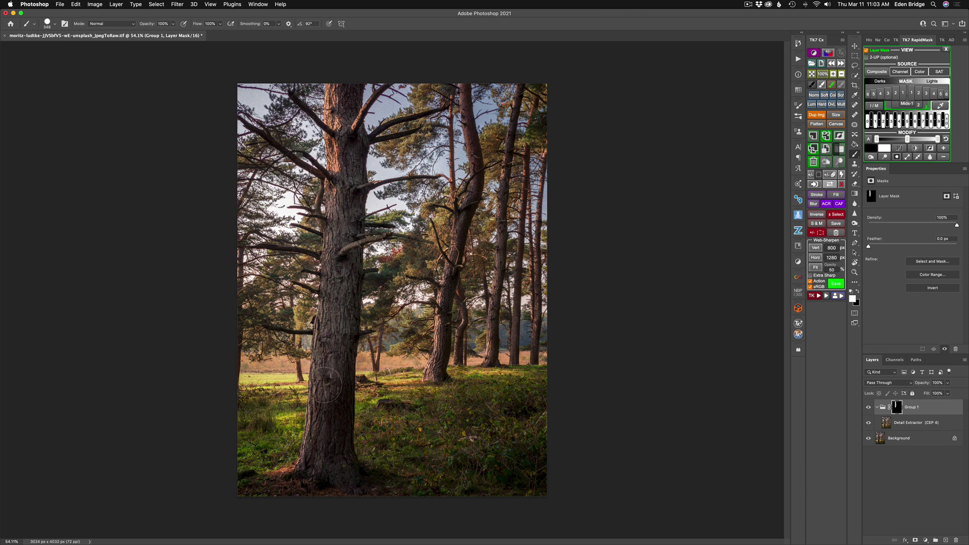
{"action": "left_click", "coordinate": [320, 466], "text": "shift"}
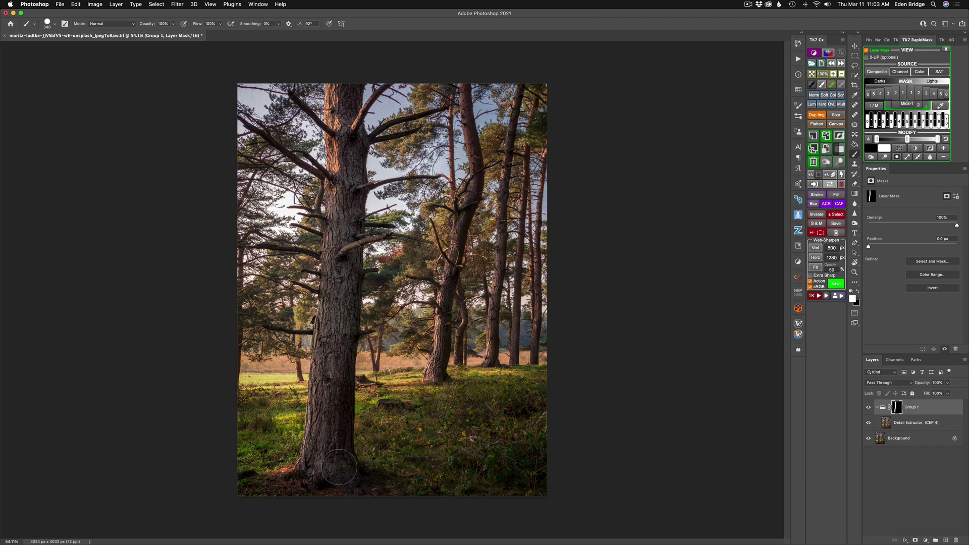
{"action": "left_click", "coordinate": [340, 340], "text": "shift"}
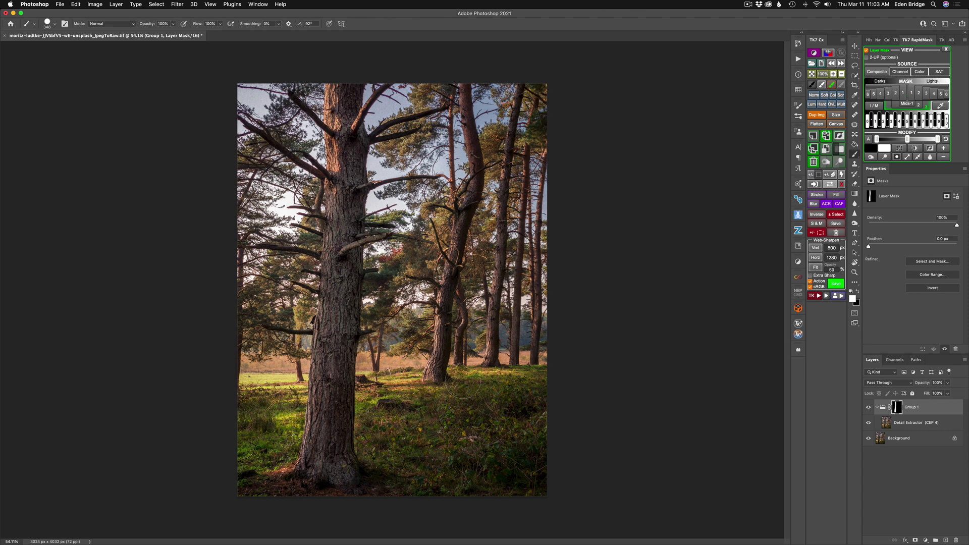
{"action": "key", "text": "bracketleft"}
{"action": "key", "text": "bracketleft"}
Paint white up the second trunk right of centre to the top edge
{"action": "mouse_move", "coordinate": [434, 374]}
{"action": "left_mouse_down"}
{"action": "mouse_move", "coordinate": [445, 297]}
{"action": "mouse_move", "coordinate": [477, 189]}
{"action": "mouse_move", "coordinate": [472, 133]}
{"action": "left_mouse_up"}
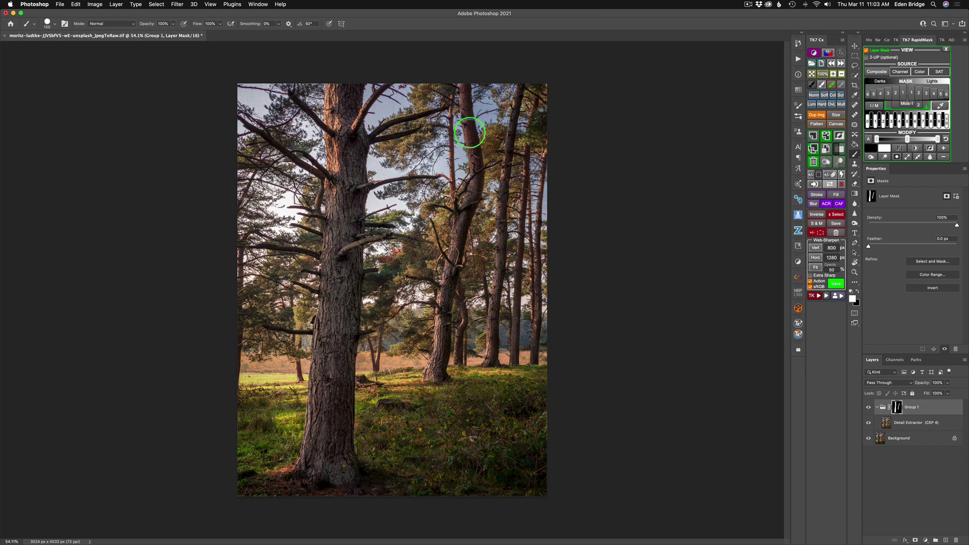
{"action": "left_click", "coordinate": [470, 132]}
{"action": "left_click", "coordinate": [463, 96]}
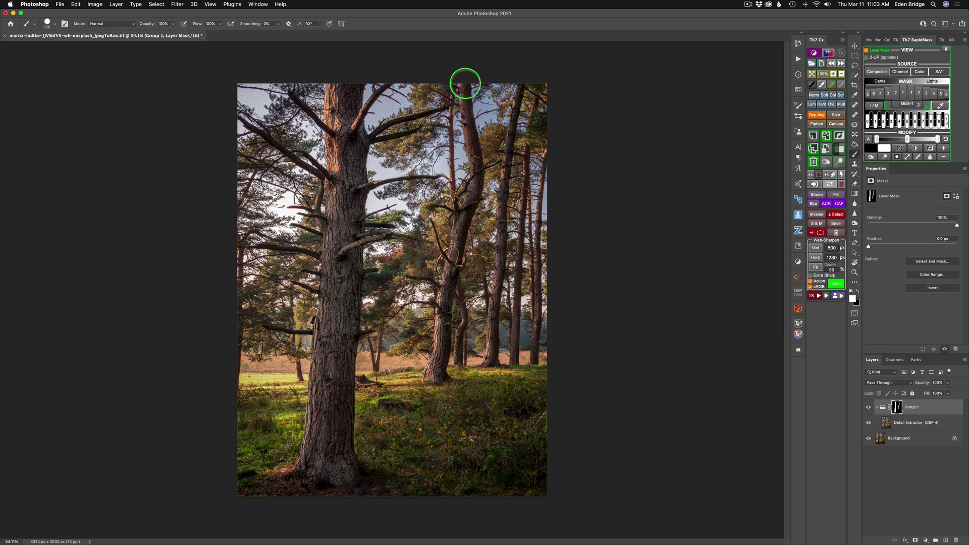
{"action": "left_click", "coordinate": [463, 83]}
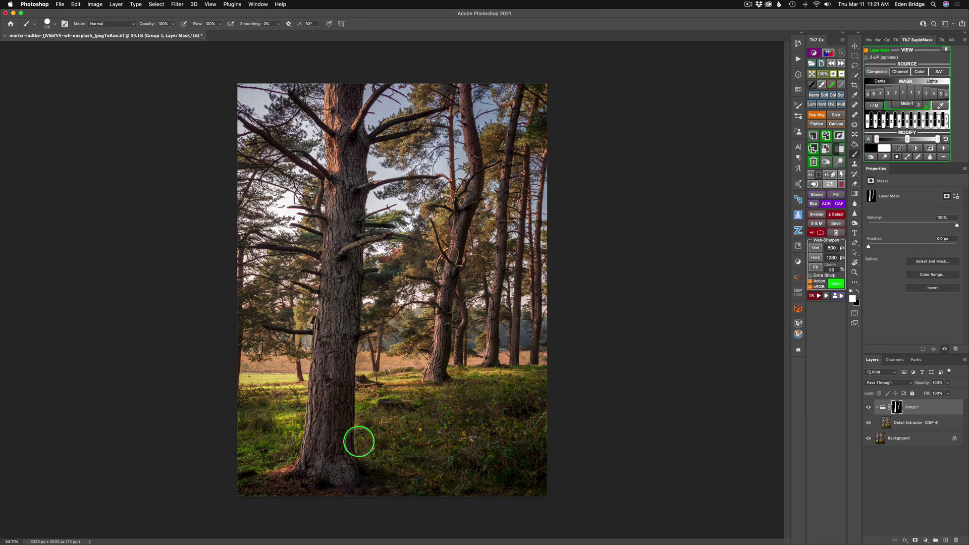
Enlarge the brush to about 977 px and paint white across the lower foreground
{"action": "mouse_move", "coordinate": [359, 440]}
{"action": "left_mouse_down"}
{"action": "mouse_move", "coordinate": [403, 434]}
{"action": "mouse_move", "coordinate": [412, 480]}
{"action": "mouse_move", "coordinate": [420, 287]}
{"action": "left_mouse_up"}
{"action": "mouse_move", "coordinate": [338, 467]}
{"action": "left_mouse_down"}
{"action": "mouse_move", "coordinate": [372, 459]}
{"action": "mouse_move", "coordinate": [358, 462]}
{"action": "left_mouse_up"}
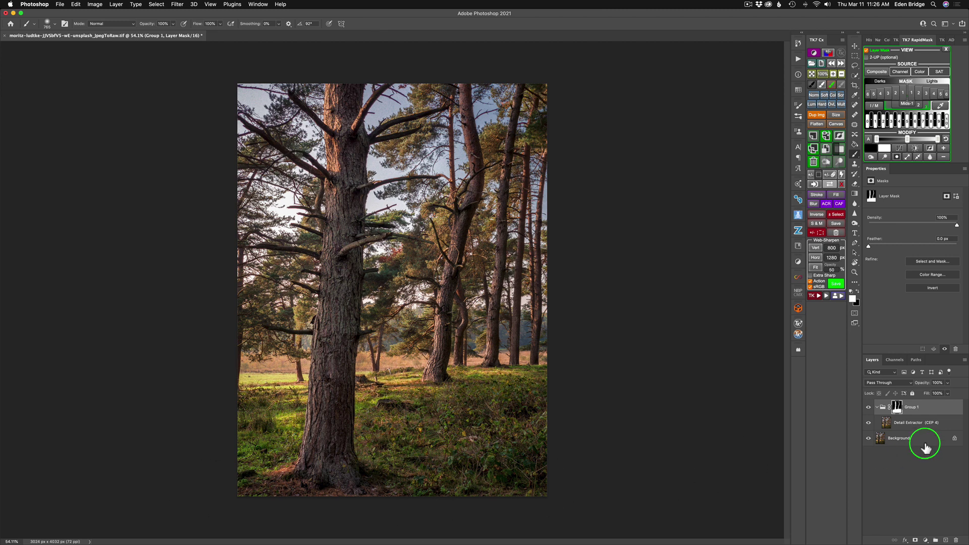
{"action": "mouse_move", "coordinate": [925, 444]}
{"action": "left_mouse_down"}
{"action": "mouse_move", "coordinate": [893, 404]}
{"action": "mouse_move", "coordinate": [895, 386]}
{"action": "left_mouse_up"}
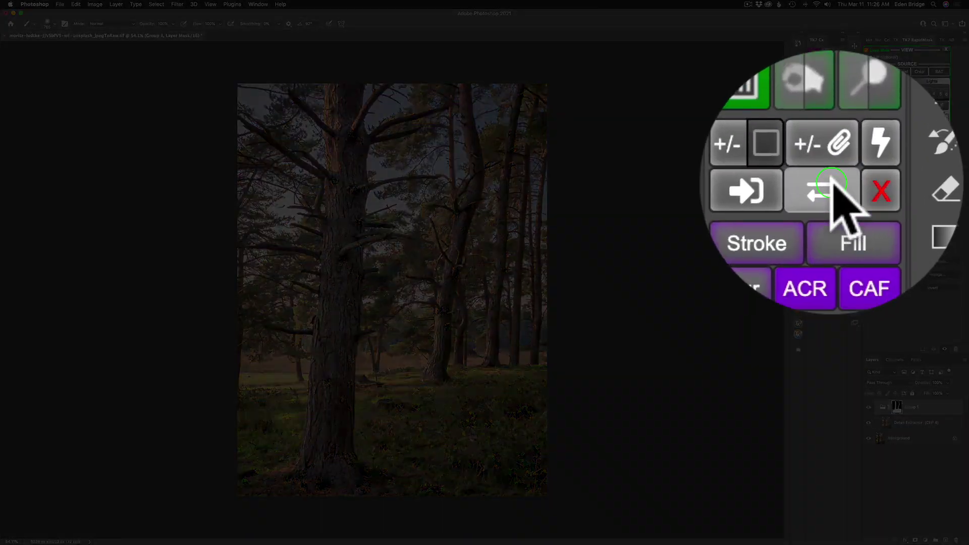
{"action": "left_click", "coordinate": [830, 184]}
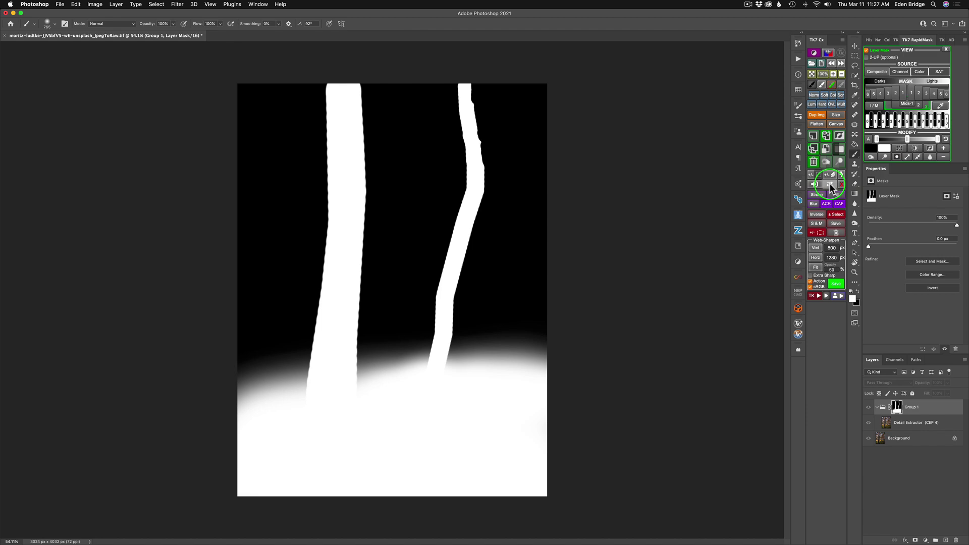
{"action": "left_click", "coordinate": [830, 184]}
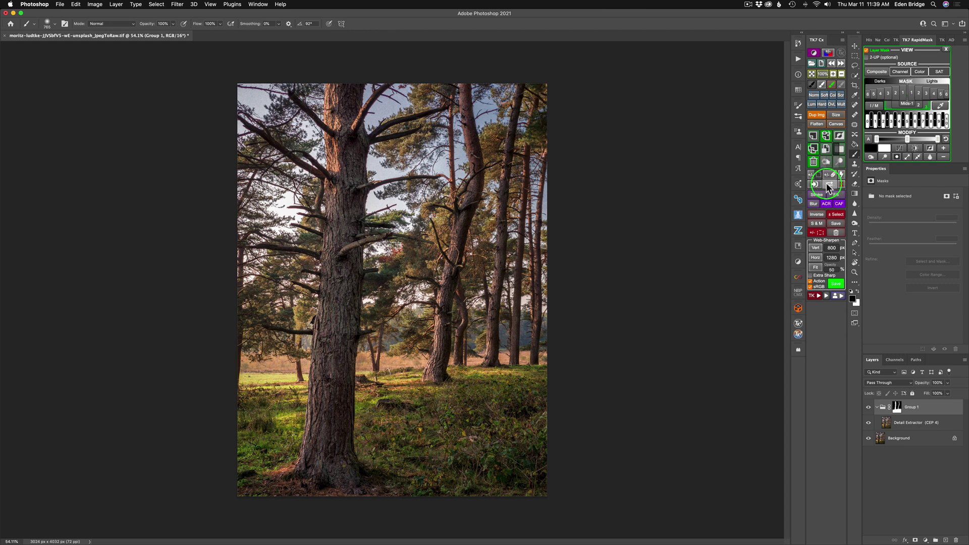
{"action": "left_click", "coordinate": [869, 407]}
{"action": "left_click", "coordinate": [868, 407]}
{"action": "left_click", "coordinate": [868, 407]}
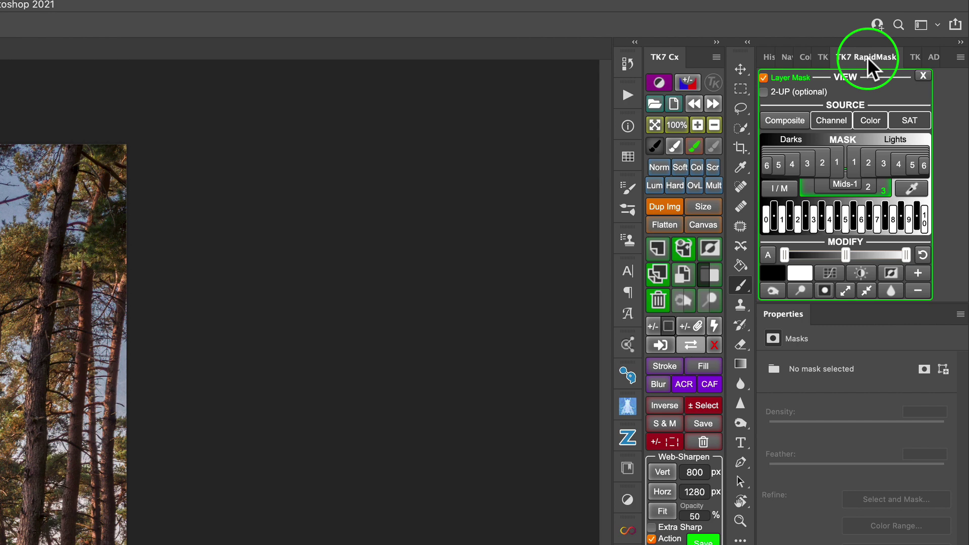
Turn TK7 RapidMask's Layer Mask output off and back on, leaving the Channel setting unchanged
{"action": "left_click", "coordinate": [764, 76]}
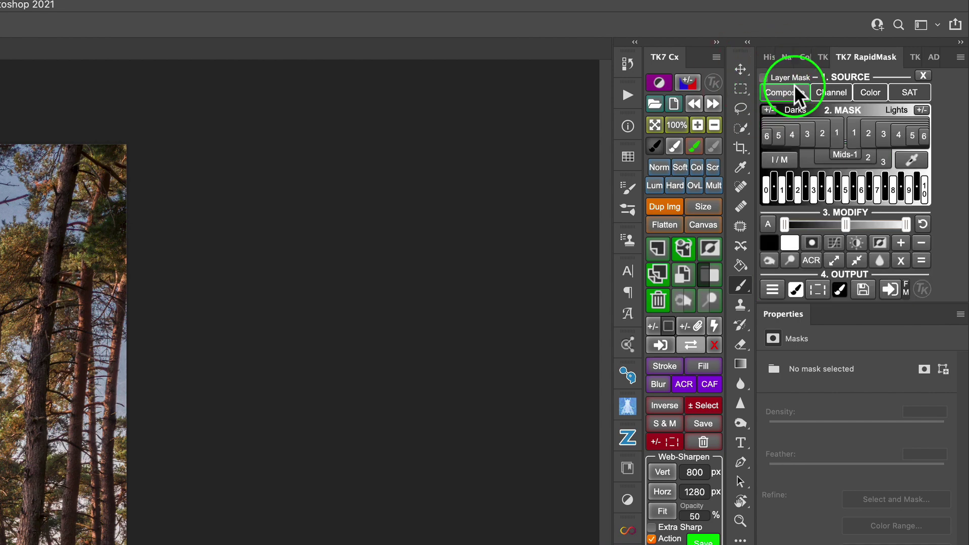
{"action": "left_click", "coordinate": [828, 92]}
{"action": "left_click", "coordinate": [850, 119]}
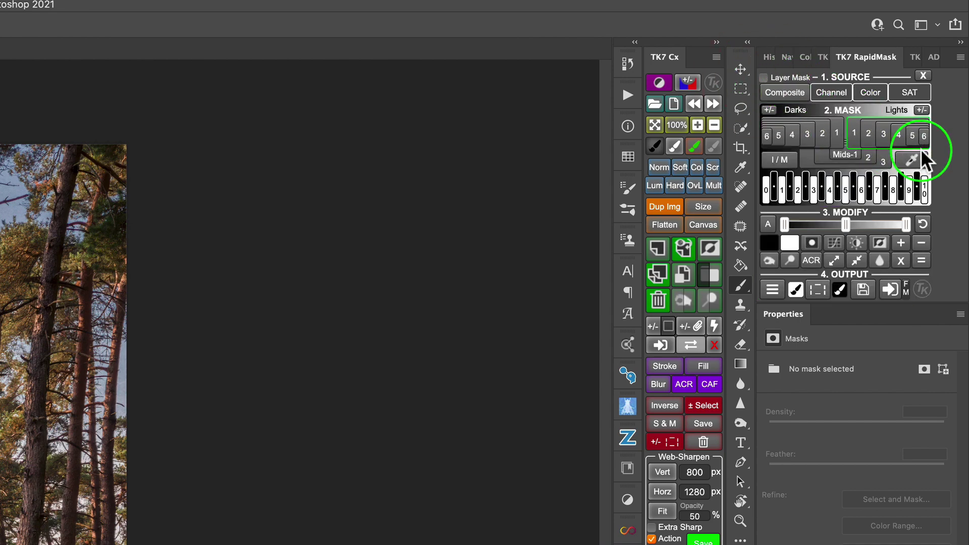
{"action": "left_click", "coordinate": [763, 77]}
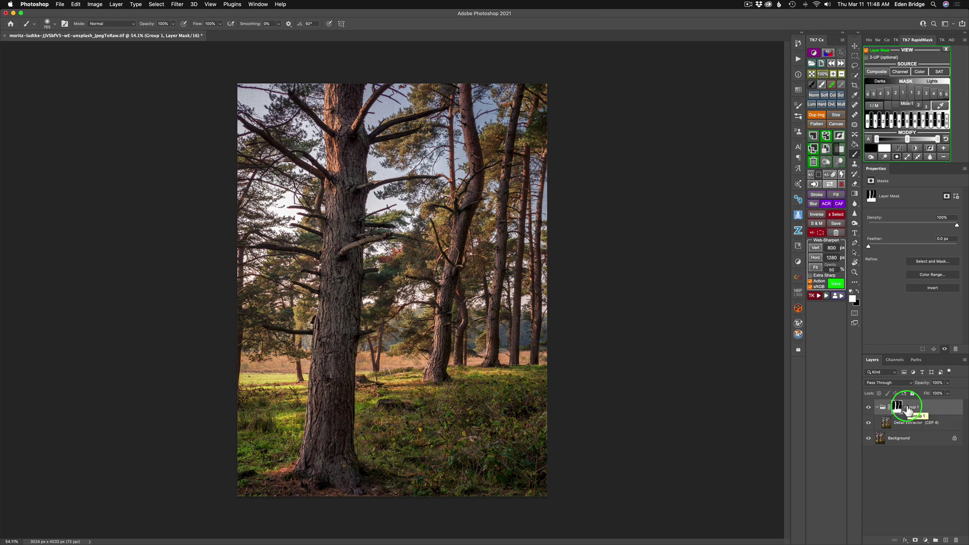
Select the Detail Extractor layer and try Lights 1, Darks, Mids 2 and Mids 3 luminosity masks
{"action": "left_click", "coordinate": [879, 429]}
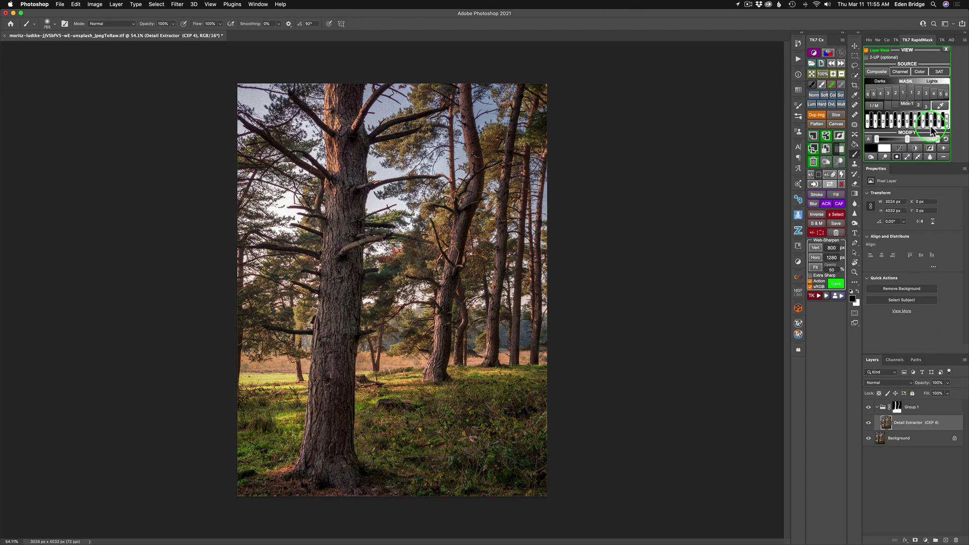
{"action": "left_click", "coordinate": [904, 95]}
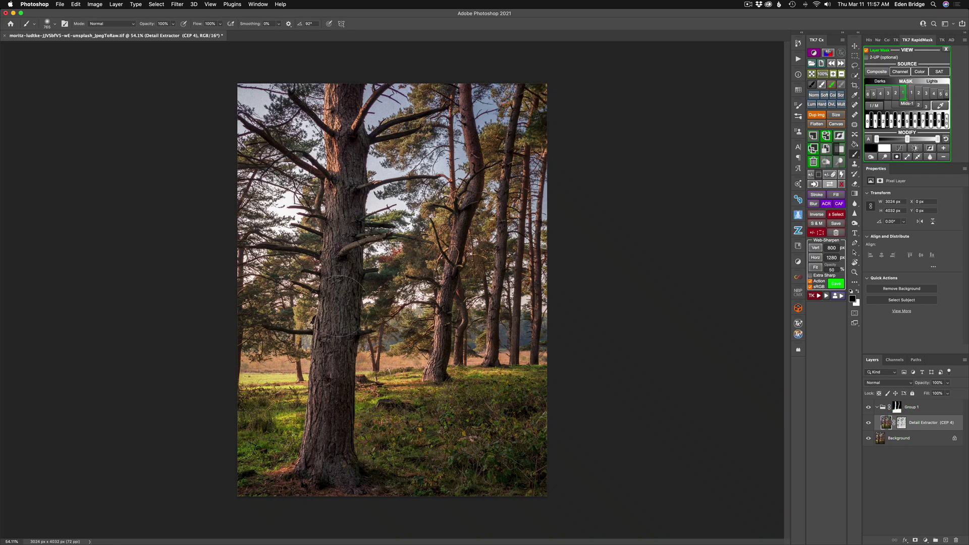
{"action": "left_click", "coordinate": [887, 97]}
{"action": "left_click", "coordinate": [897, 95]}
{"action": "left_click", "coordinate": [897, 97]}
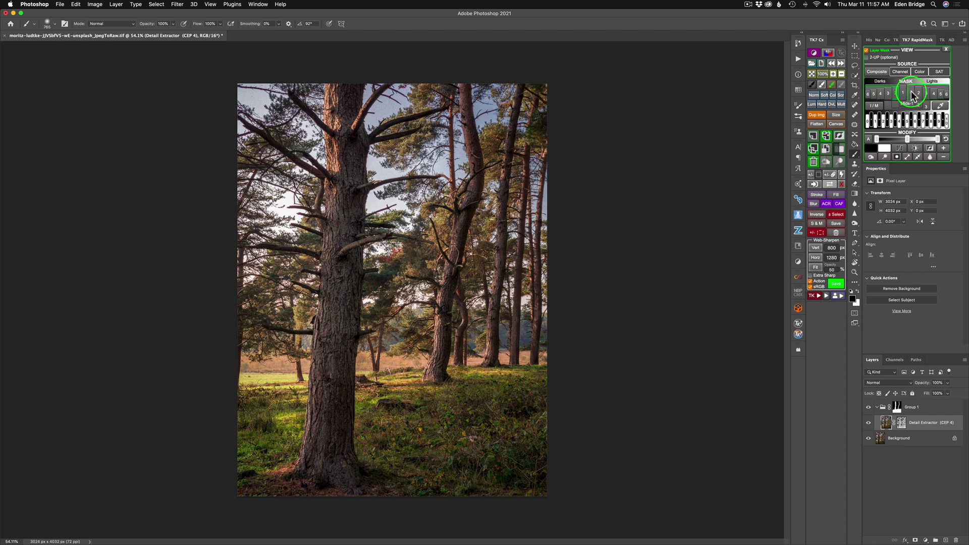
{"action": "left_click", "coordinate": [914, 94]}
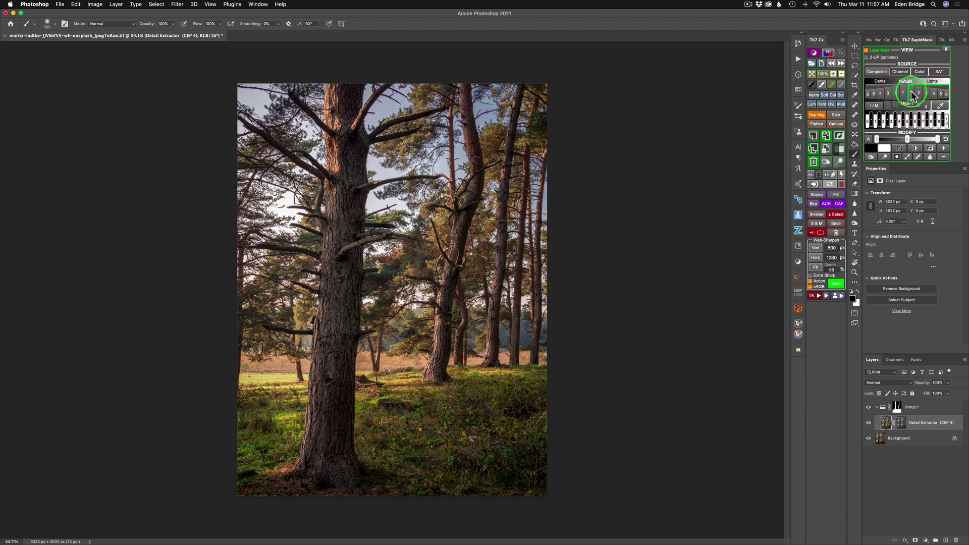
{"action": "left_click", "coordinate": [920, 95]}
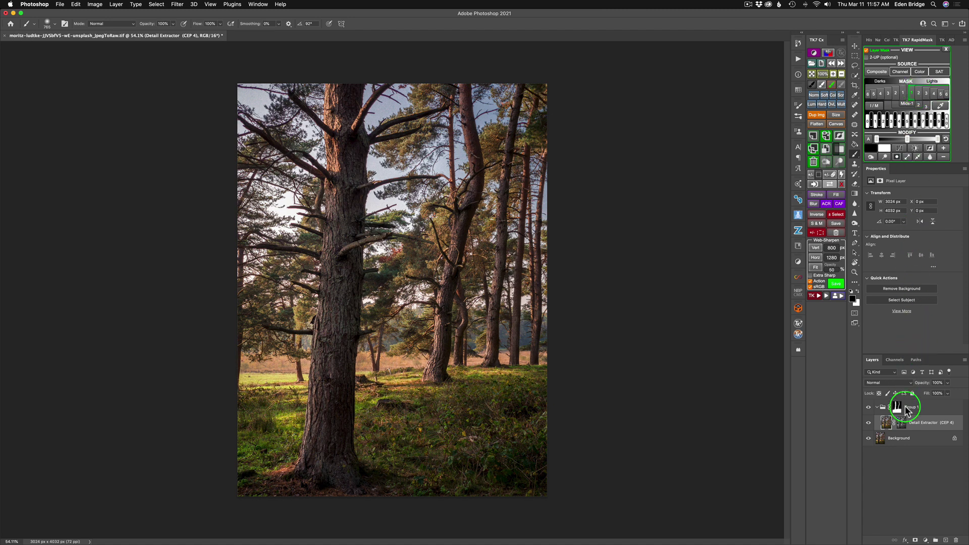
Inspect the layer mask full size on canvas, return to colour view, and pick Mids 1
{"action": "left_click", "coordinate": [831, 186]}
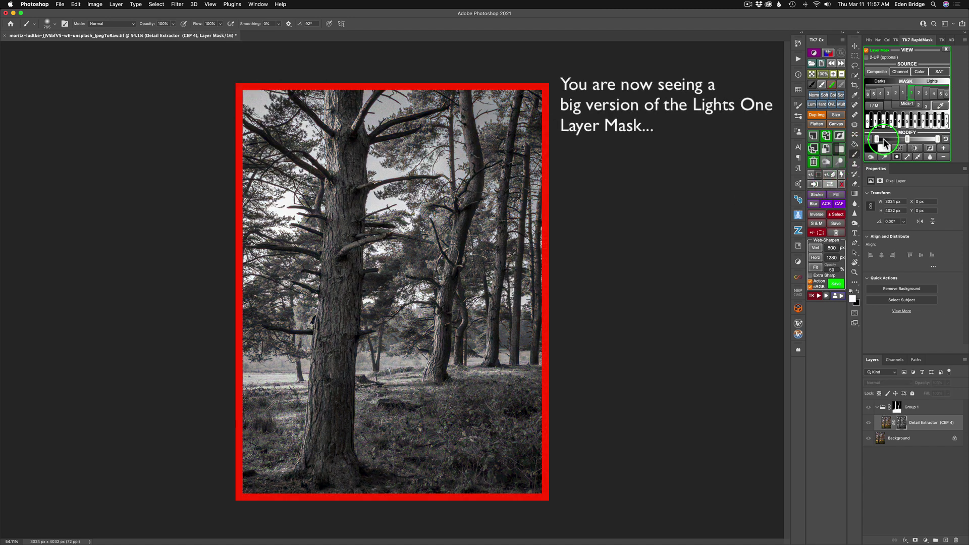
{"action": "left_click", "coordinate": [914, 99]}
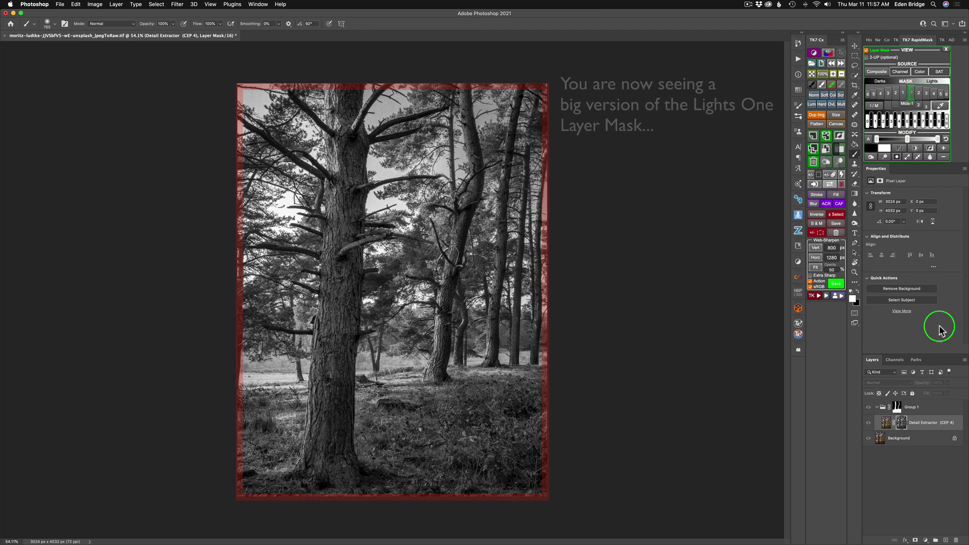
{"action": "left_click", "coordinate": [832, 183]}
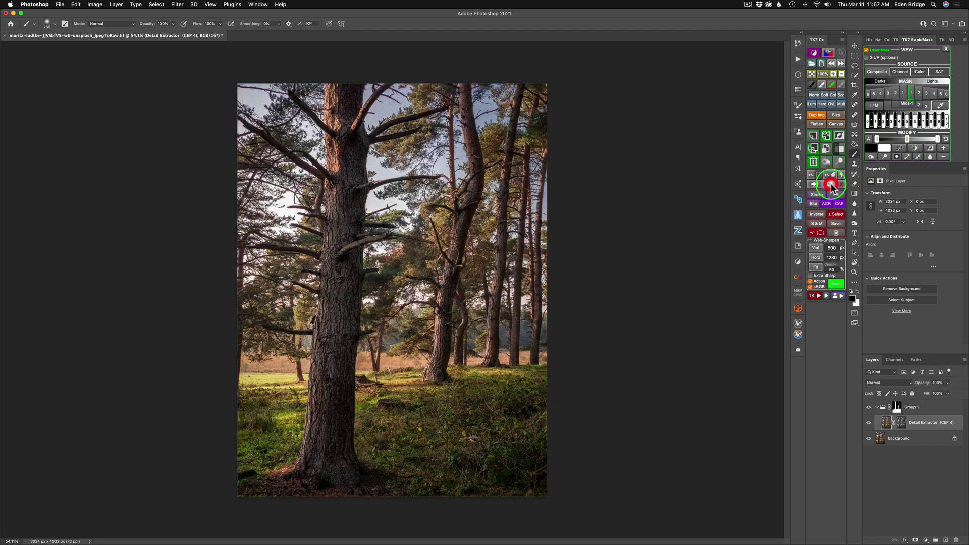
{"action": "left_click", "coordinate": [908, 104]}
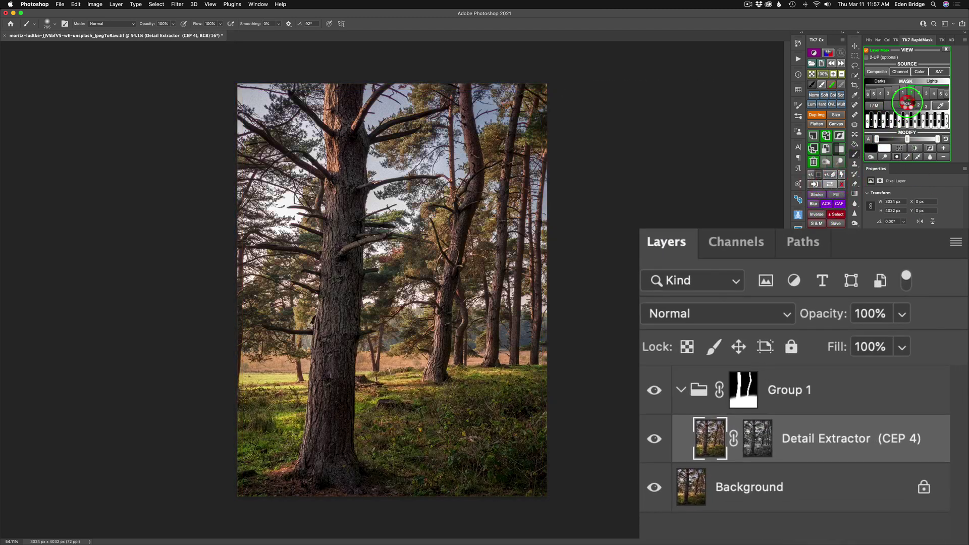
Try Mids 2 then Mids 1 on the layer mask, view it in grayscale, and toggle Group 1 to compare
{"action": "left_click", "coordinate": [897, 104]}
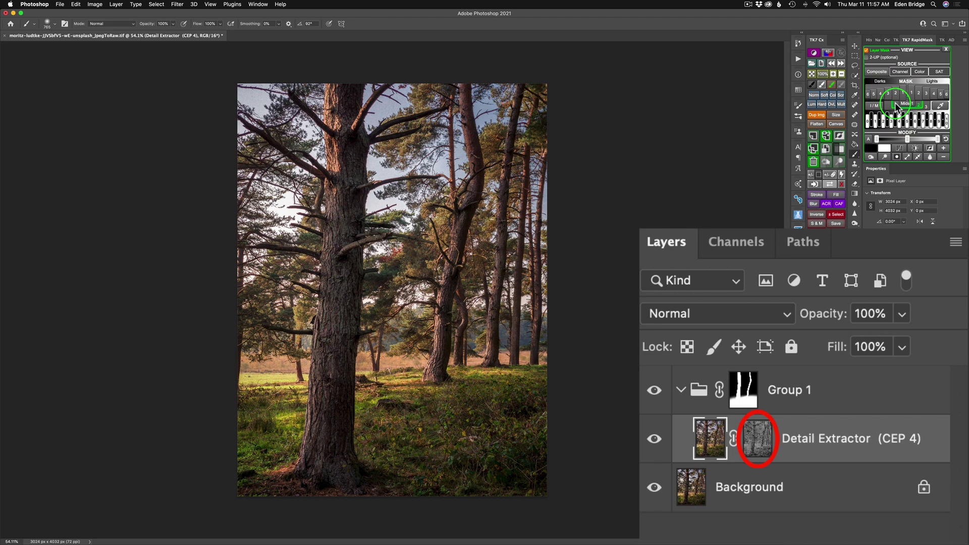
{"action": "left_click", "coordinate": [831, 185]}
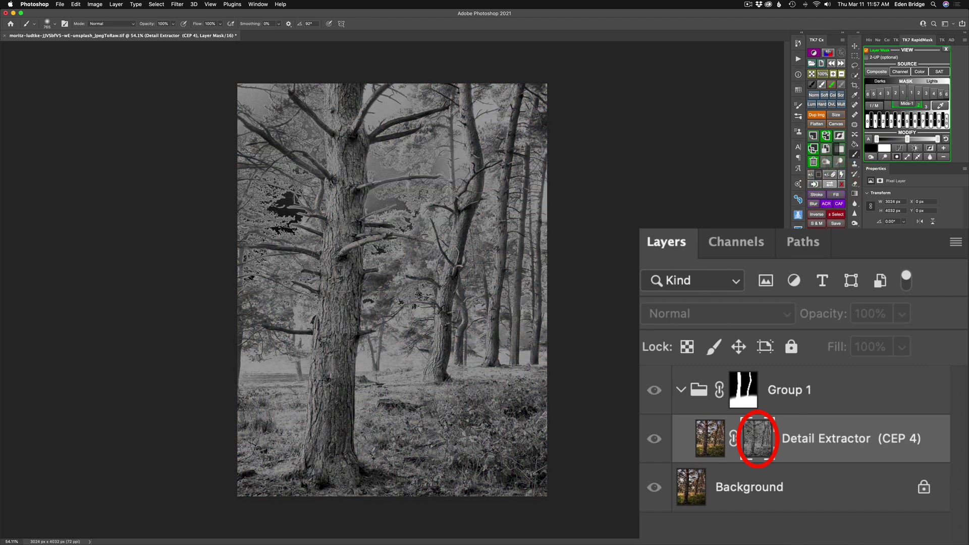
{"action": "left_click", "coordinate": [901, 106]}
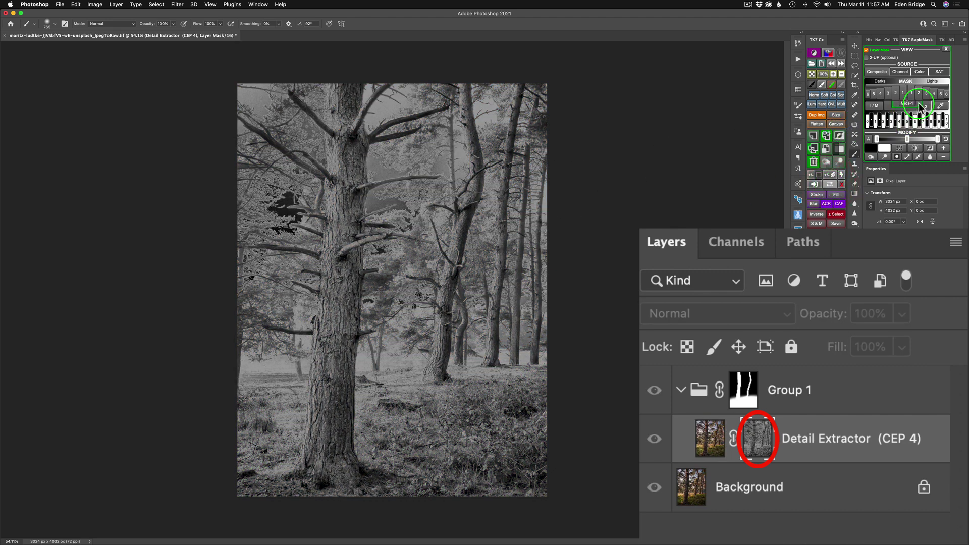
{"action": "left_click", "coordinate": [888, 107]}
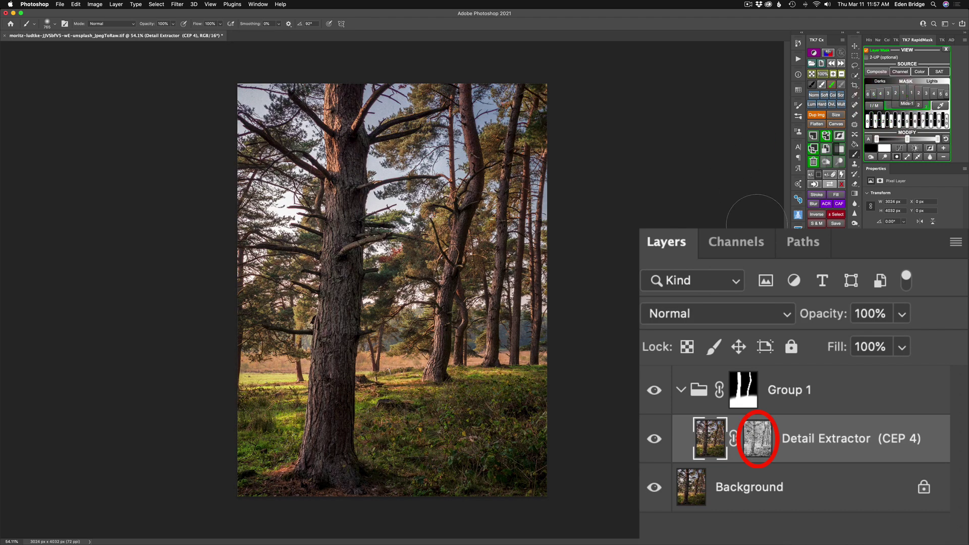
{"action": "left_click", "coordinate": [655, 390]}
{"action": "left_click", "coordinate": [654, 390]}
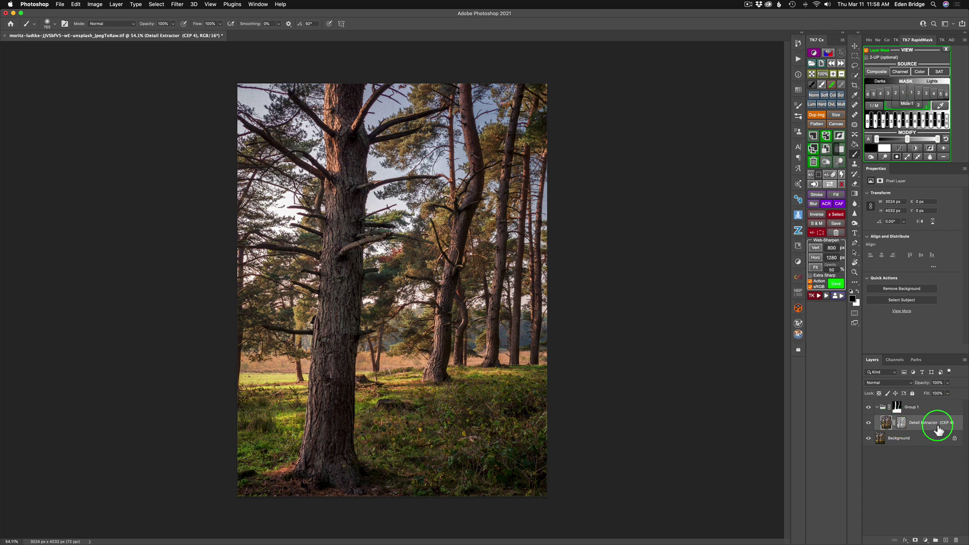
{"action": "left_click", "coordinate": [842, 184]}
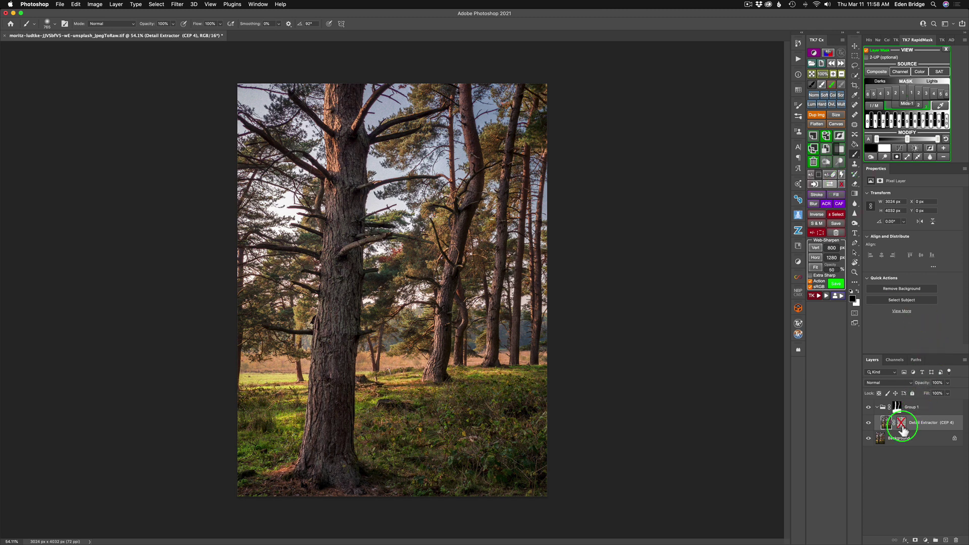
{"action": "left_click", "coordinate": [841, 184]}
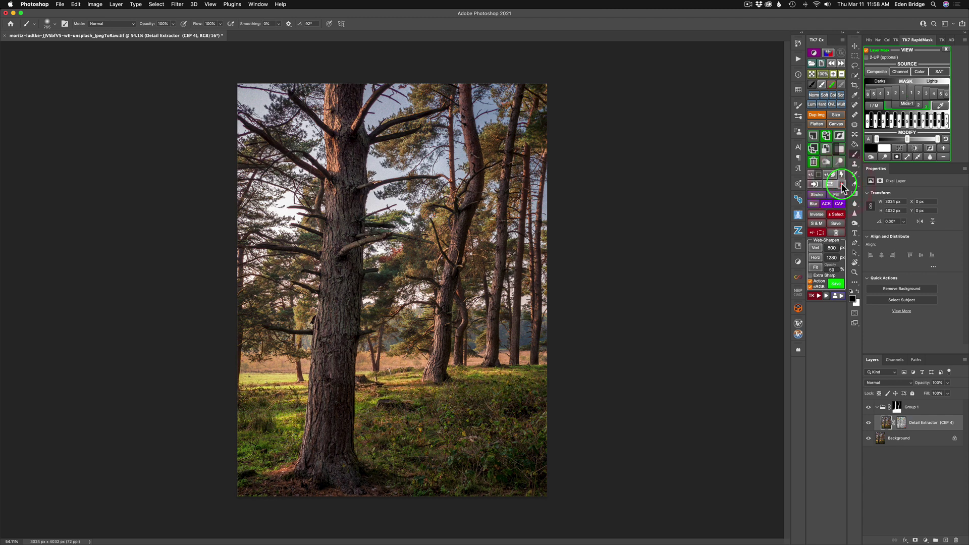
{"action": "left_click", "coordinate": [842, 183]}
{"action": "left_click", "coordinate": [841, 183]}
{"action": "left_click", "coordinate": [869, 408]}
{"action": "left_click", "coordinate": [869, 409]}
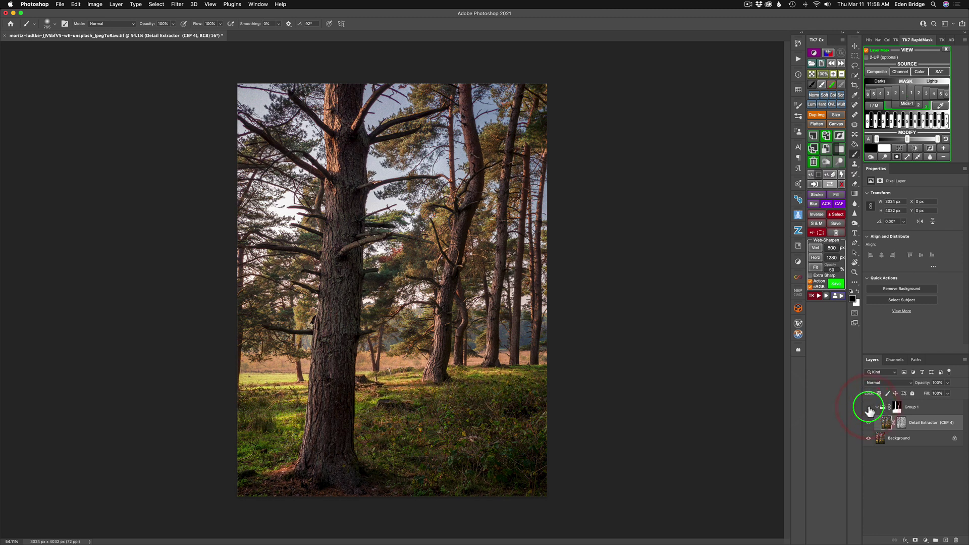
{"action": "left_click", "coordinate": [869, 408]}
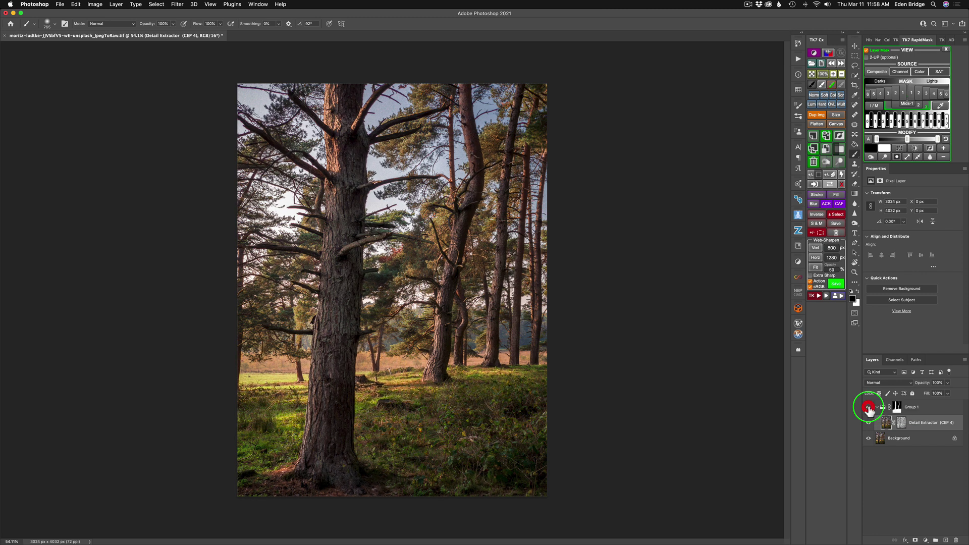